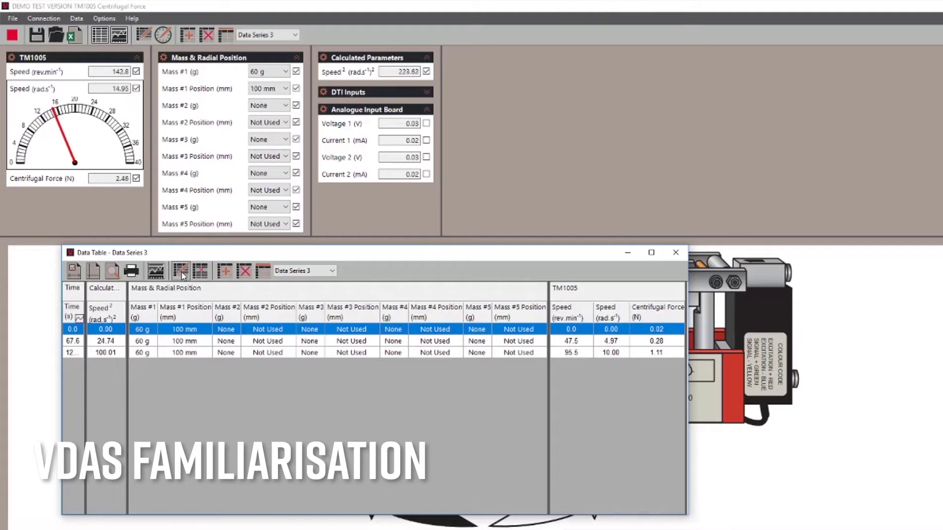
- Record a fourth centrifugal-force reading into the Data Series 3 table
click(181, 273)
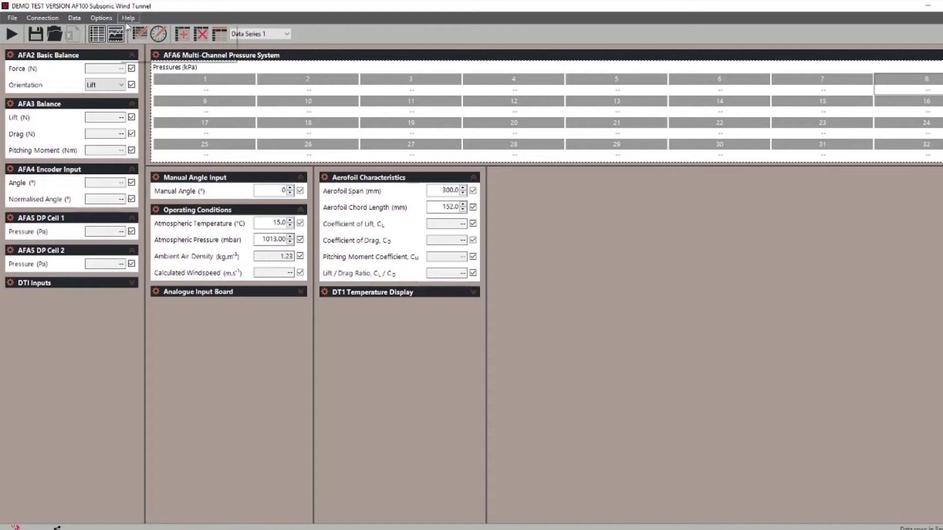
- Search for MFP101 under Options > Select Application and load the Centrifugal Pump Module
click(100, 20)
click(141, 33)
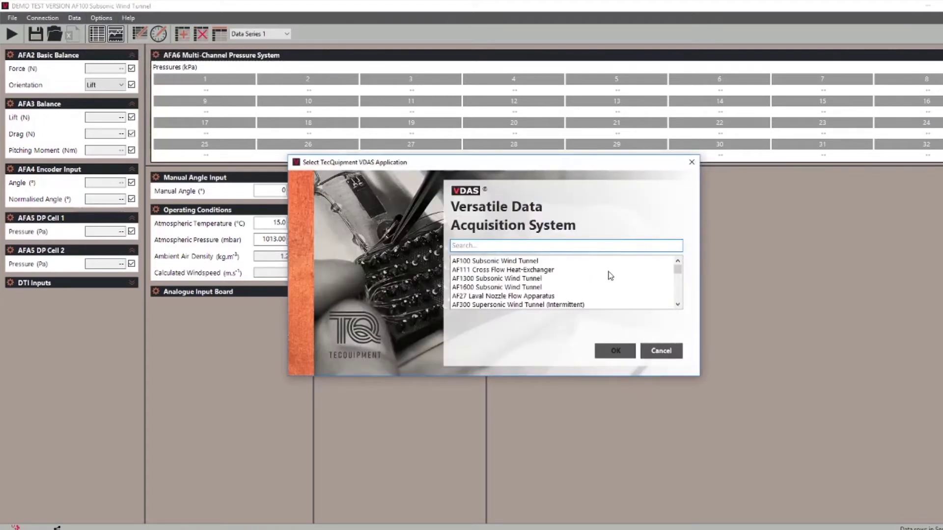
text(MFP10)
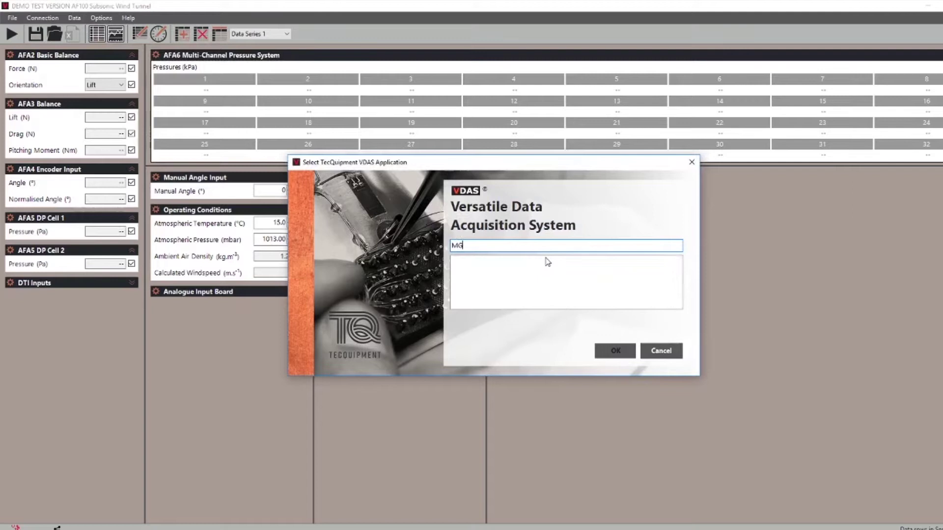
text(10)
key(Return)
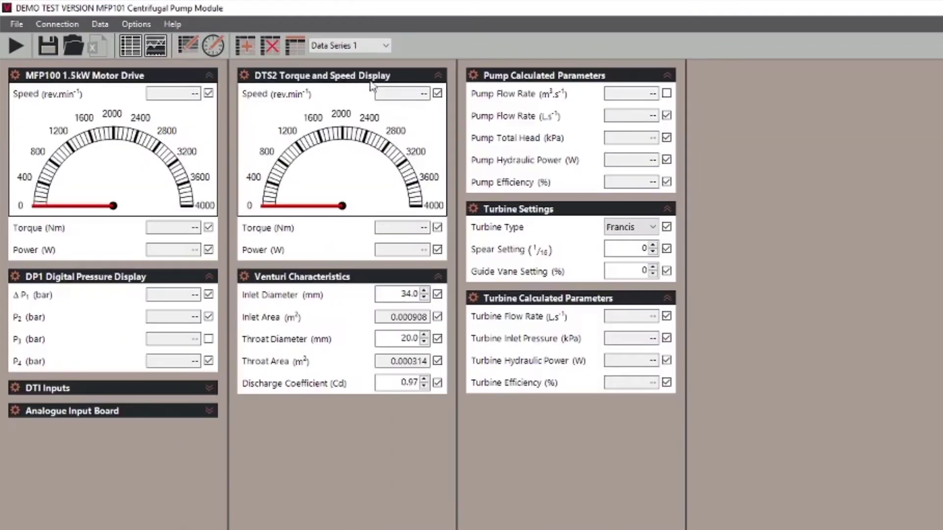
- Open the VDAS Help guide from the Help menu and maximize it to full screen
click(384, 116)
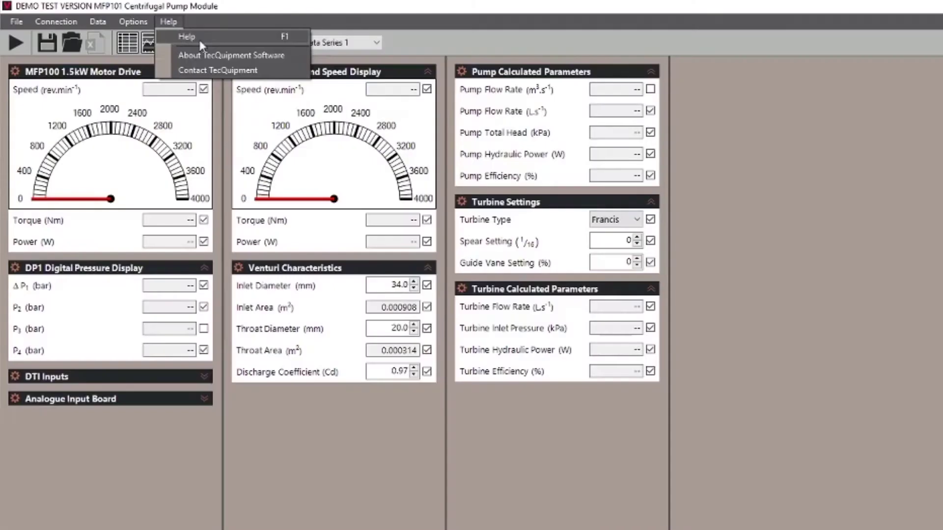
click(200, 40)
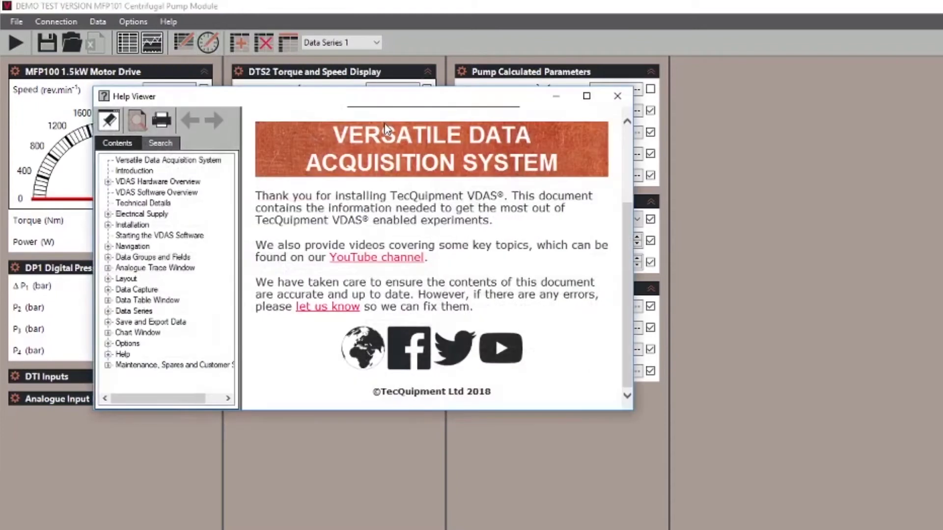
click(586, 96)
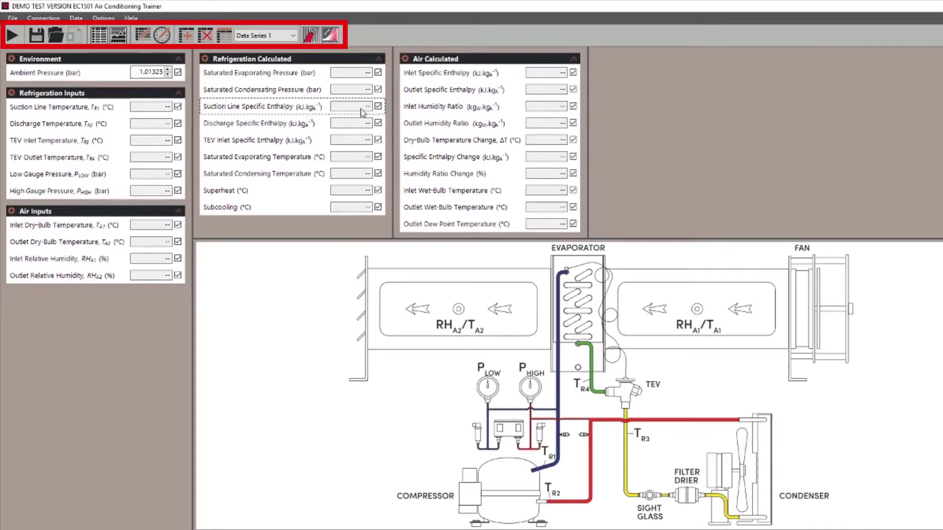
- View and then close the R-134a pressure-enthalpy chart and the psychrometric chart
click(311, 35)
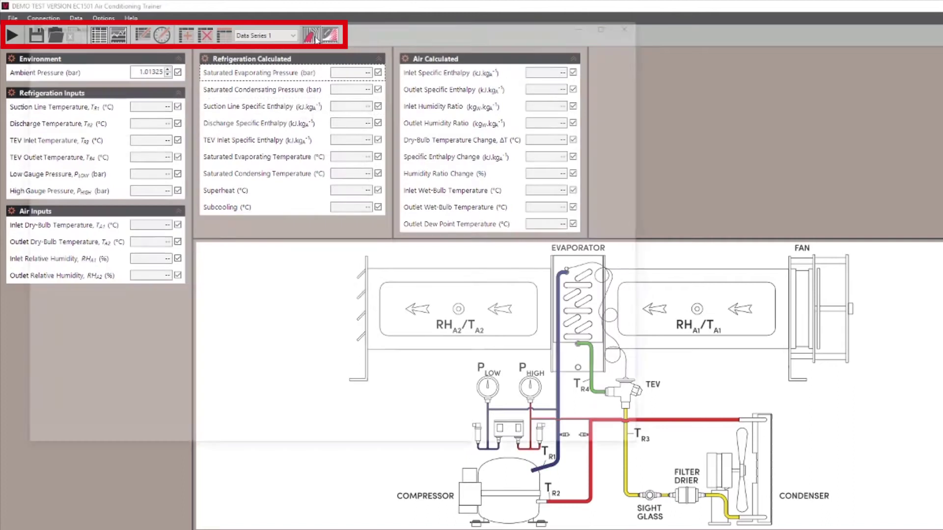
click(636, 21)
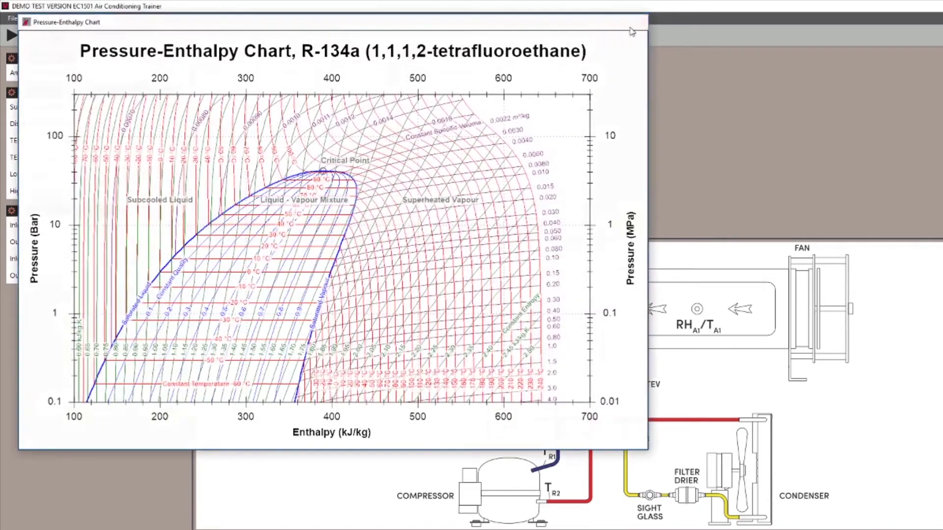
click(755, 45)
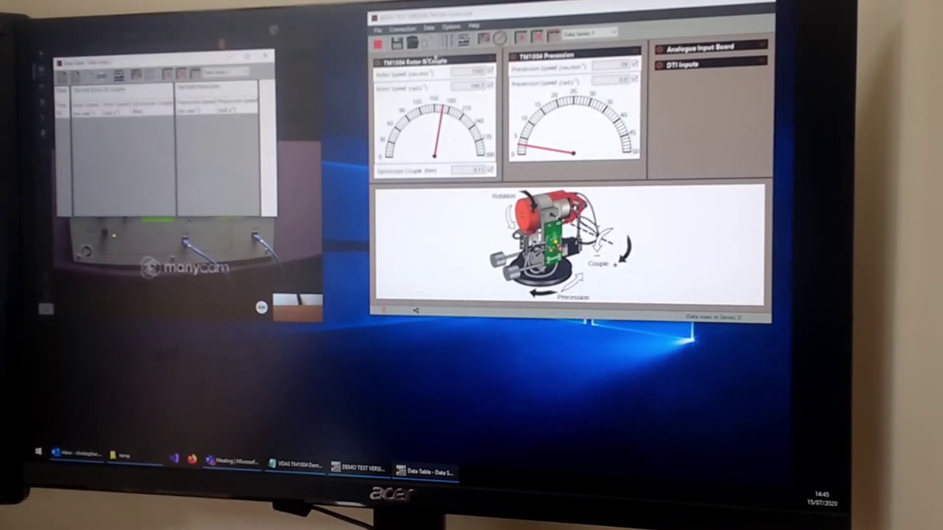
- Move the data table aside and record three gyroscope readings
drag(194, 63, 511, 298)
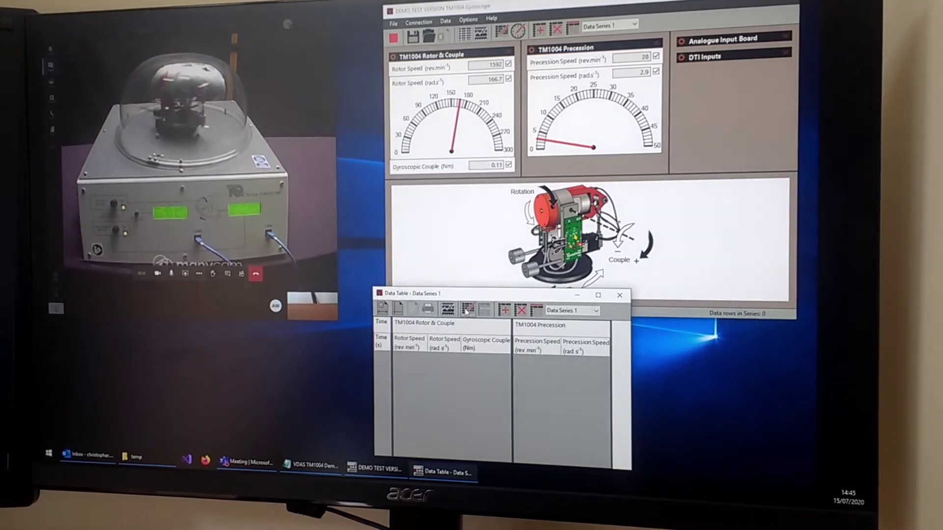
click(465, 311)
click(465, 311)
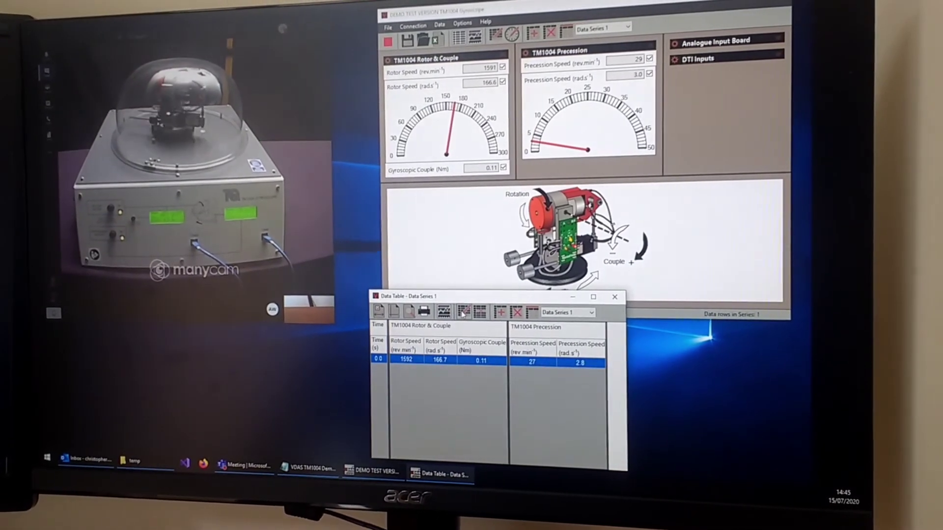
click(461, 313)
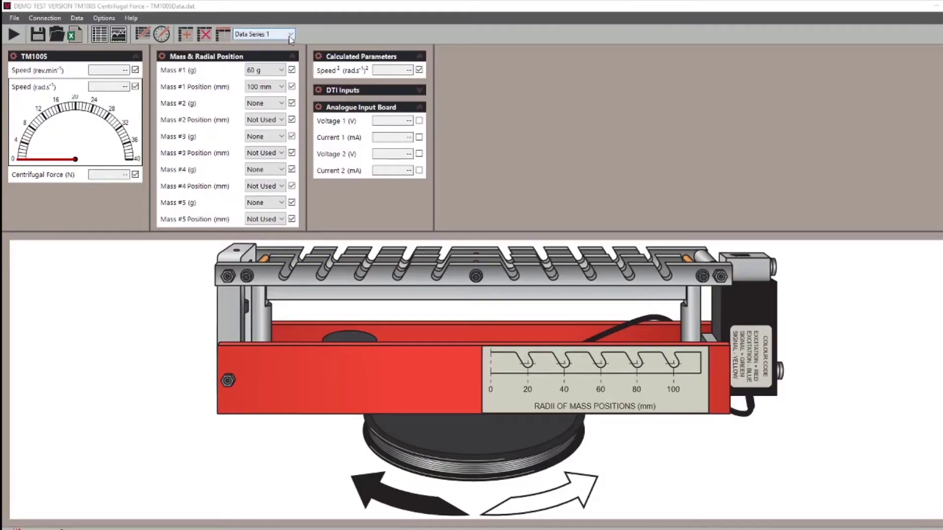
- Switch to Data Series 3 and bring its centrifugal-force data table to the front
click(290, 34)
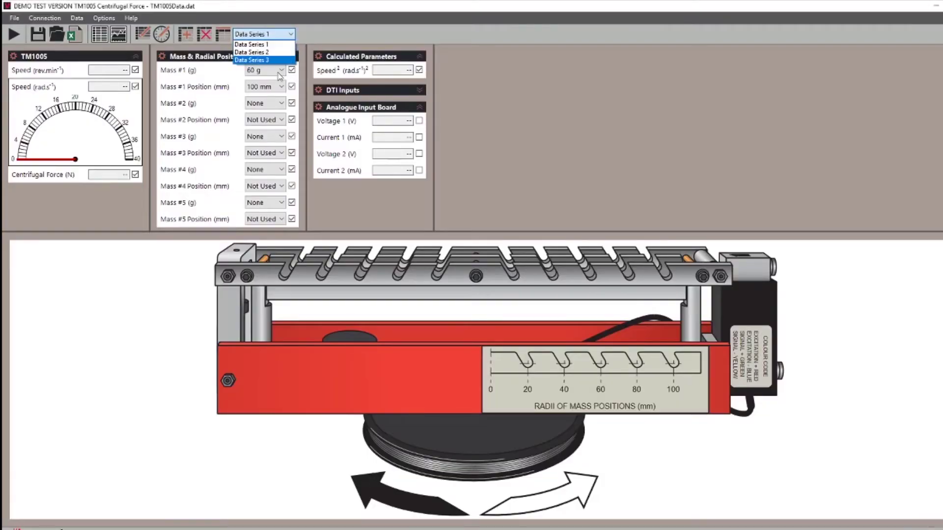
click(266, 64)
key(Tab)
key(Tab)
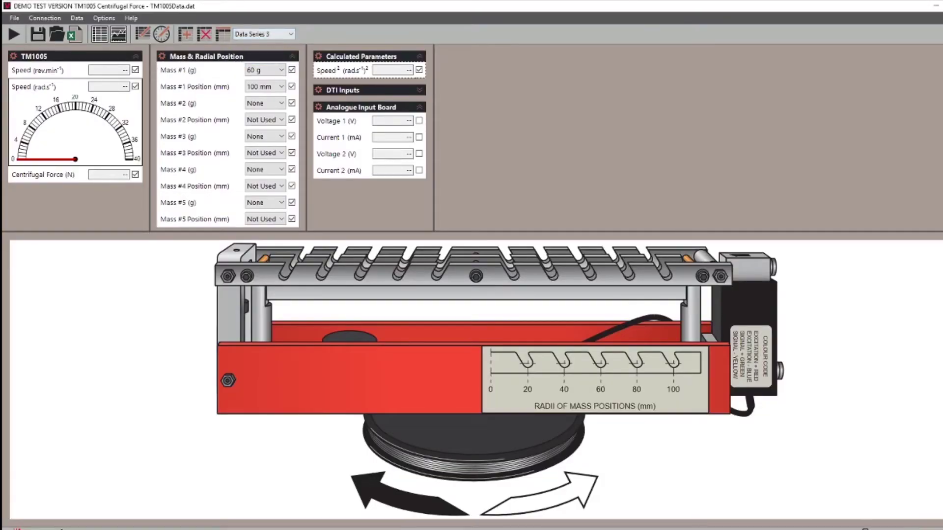
click(651, 516)
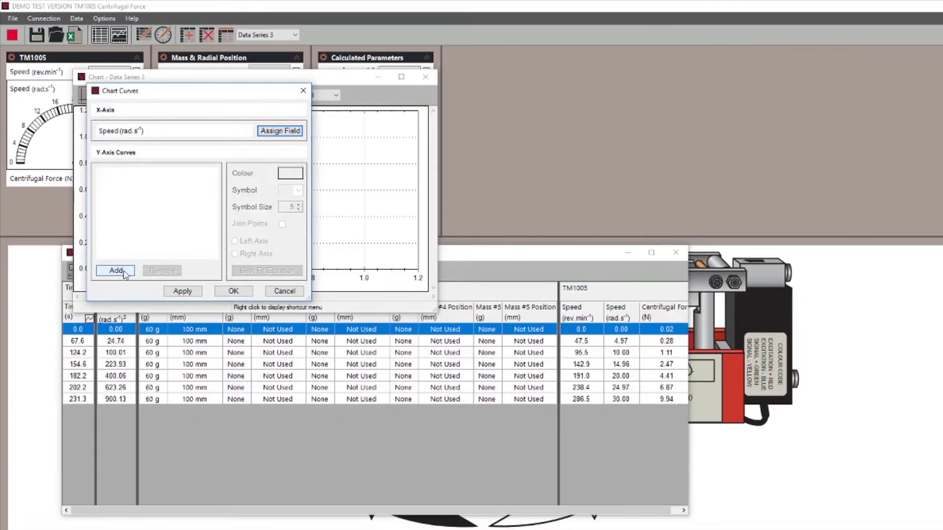
- Add a Centrifugal Force (N) curve to the Data Series 3 chart
click(126, 273)
drag(310, 189, 308, 229)
click(162, 255)
click(249, 278)
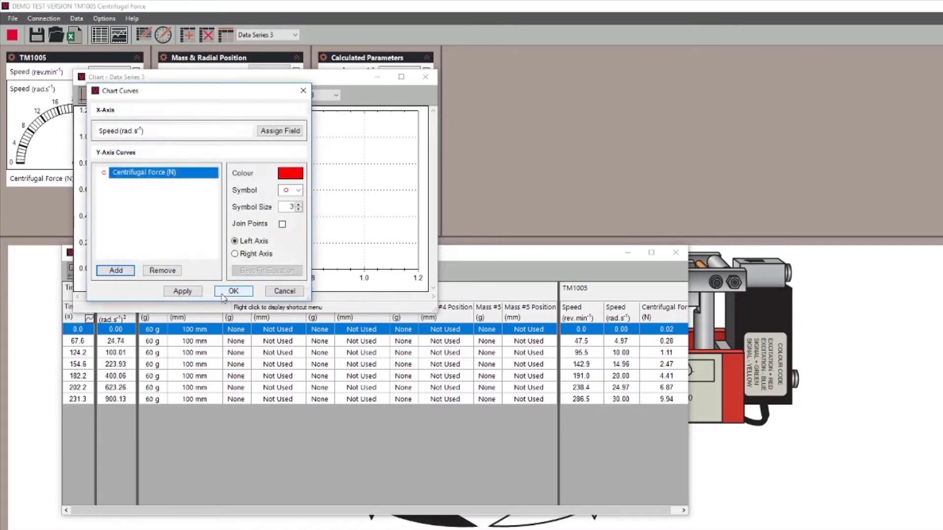
click(228, 294)
- Calculate a best-fit curve, colour the markers green, and draw a straight reference line
click(192, 97)
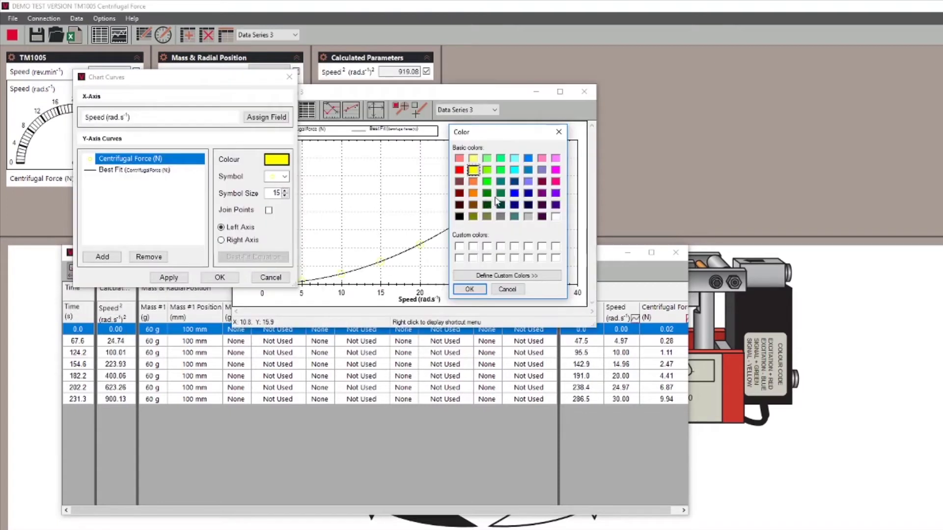
click(487, 193)
click(469, 289)
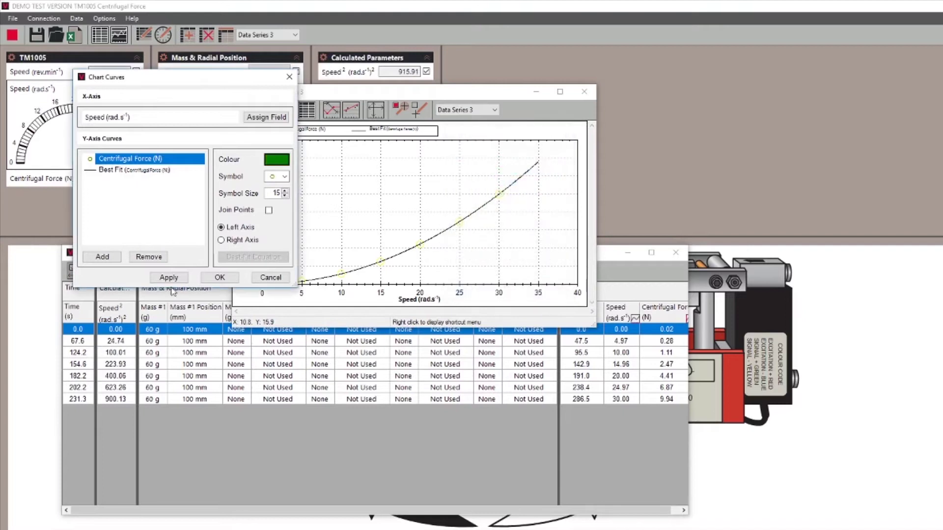
click(220, 278)
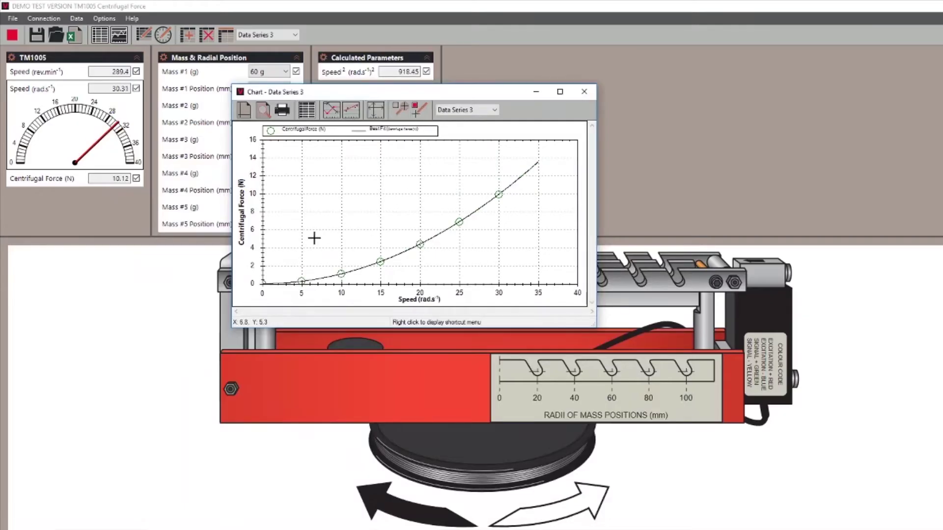
drag(311, 244, 459, 198)
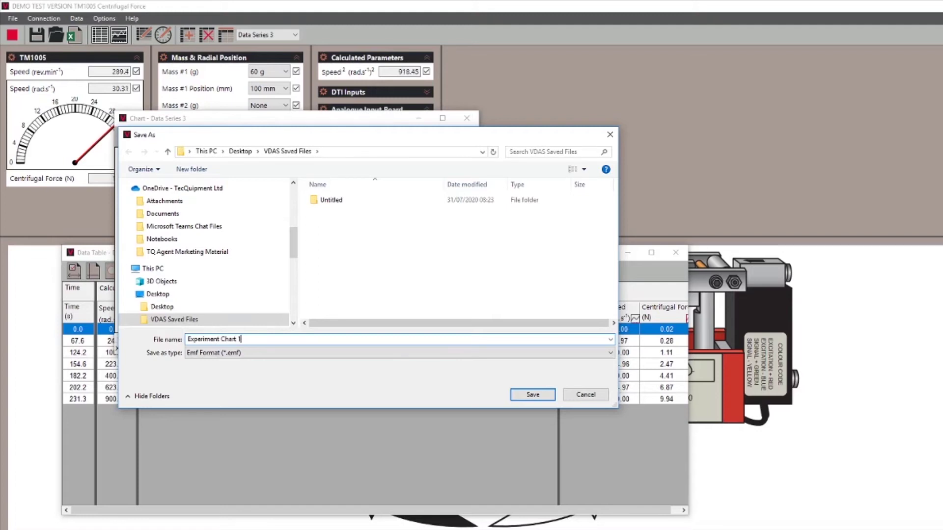
- Start timed data capture every 2.0 seconds and show the Data Series 1 table
click(164, 19)
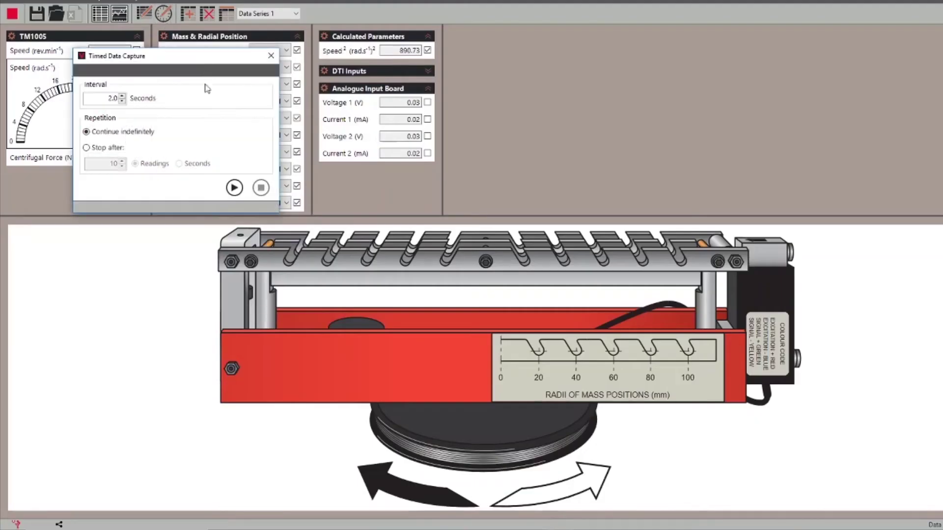
click(235, 188)
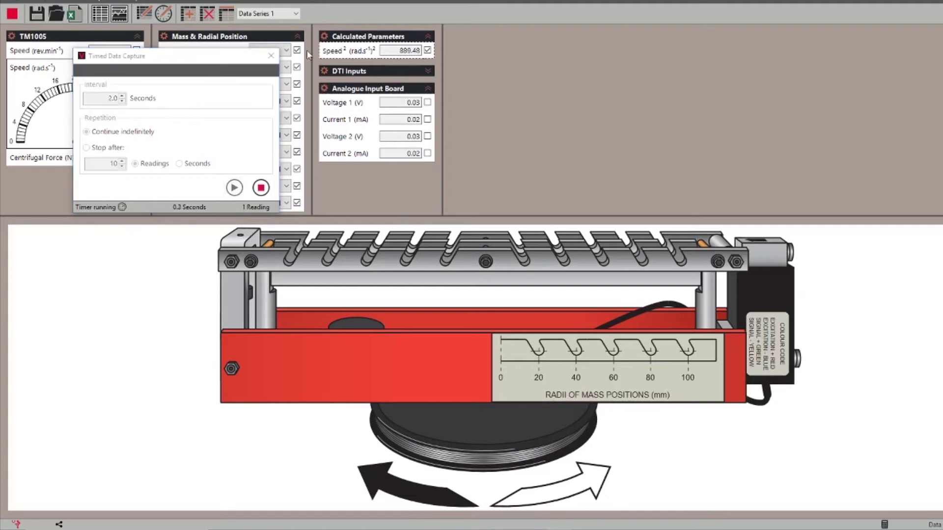
drag(216, 60, 863, 29)
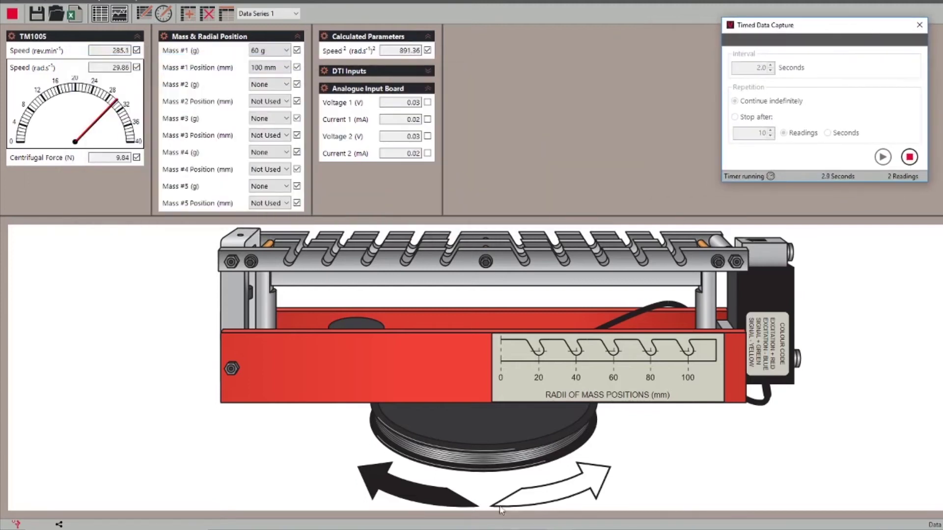
click(99, 14)
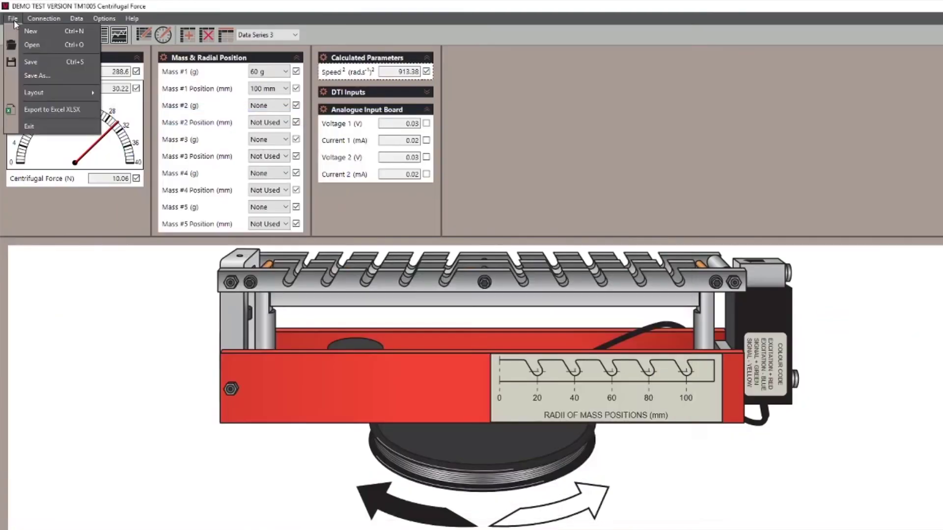
- Save the experiment data as TM1005Data.dat in the VDAS Saved Files folder
click(32, 76)
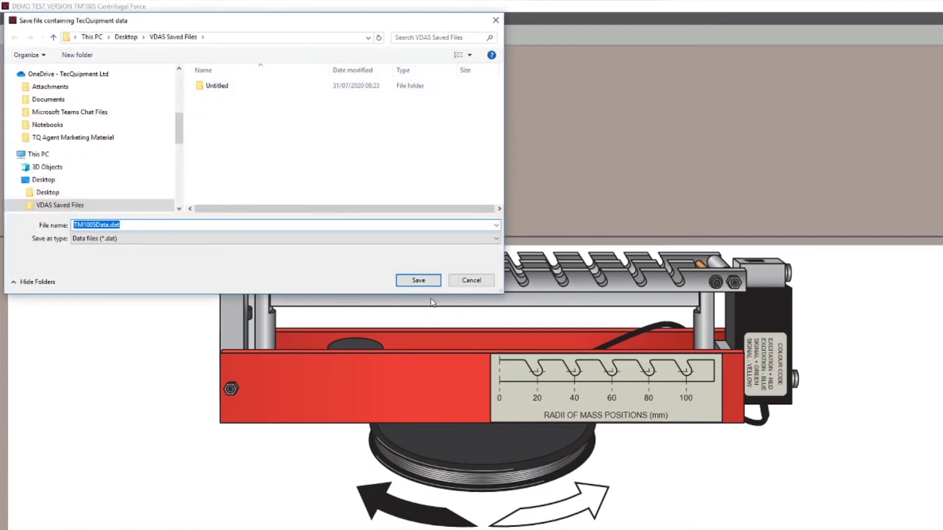
click(409, 283)
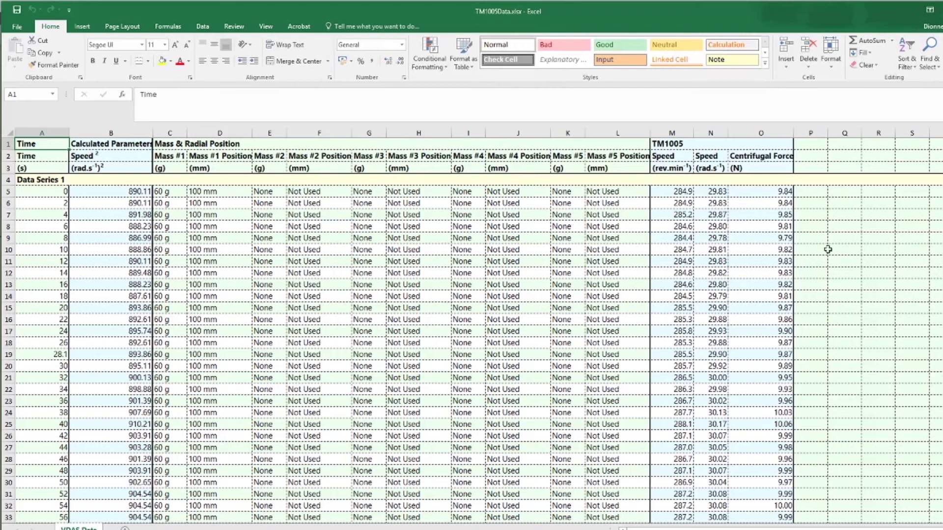
- Scroll down through the TM1005Data.xlsx Data Series 1 readings and back to the top
scroll(844, 373, down, 7)
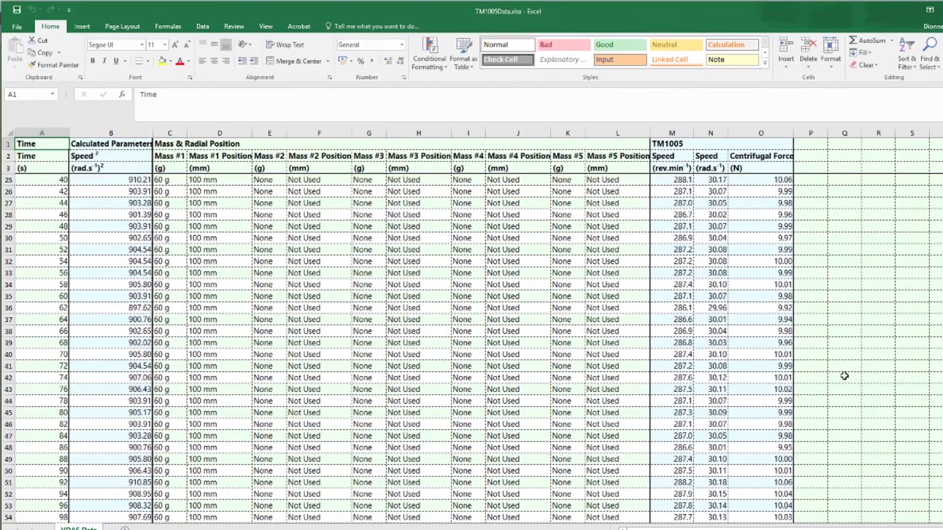
scroll(844, 375, up, 7)
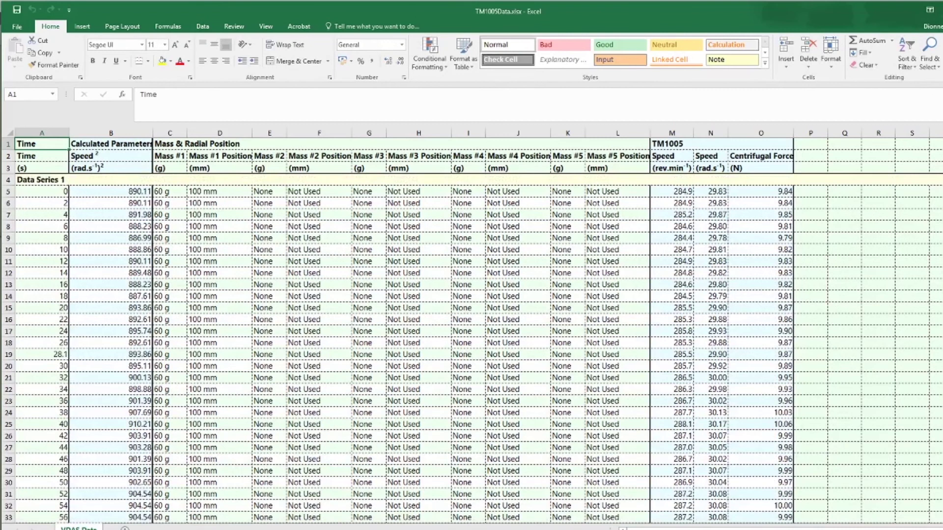